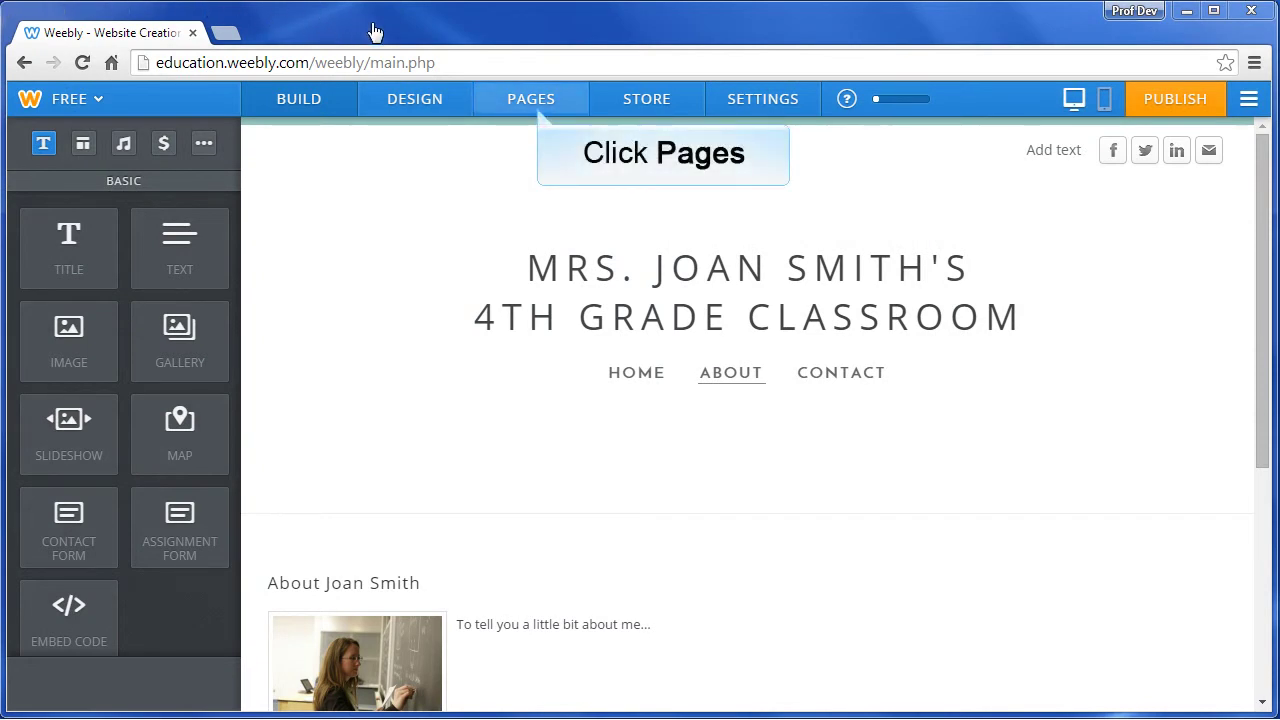
# Add a page named Homework with the No Header layout and place it above Contact in the page order
pyautogui.click(513, 102)
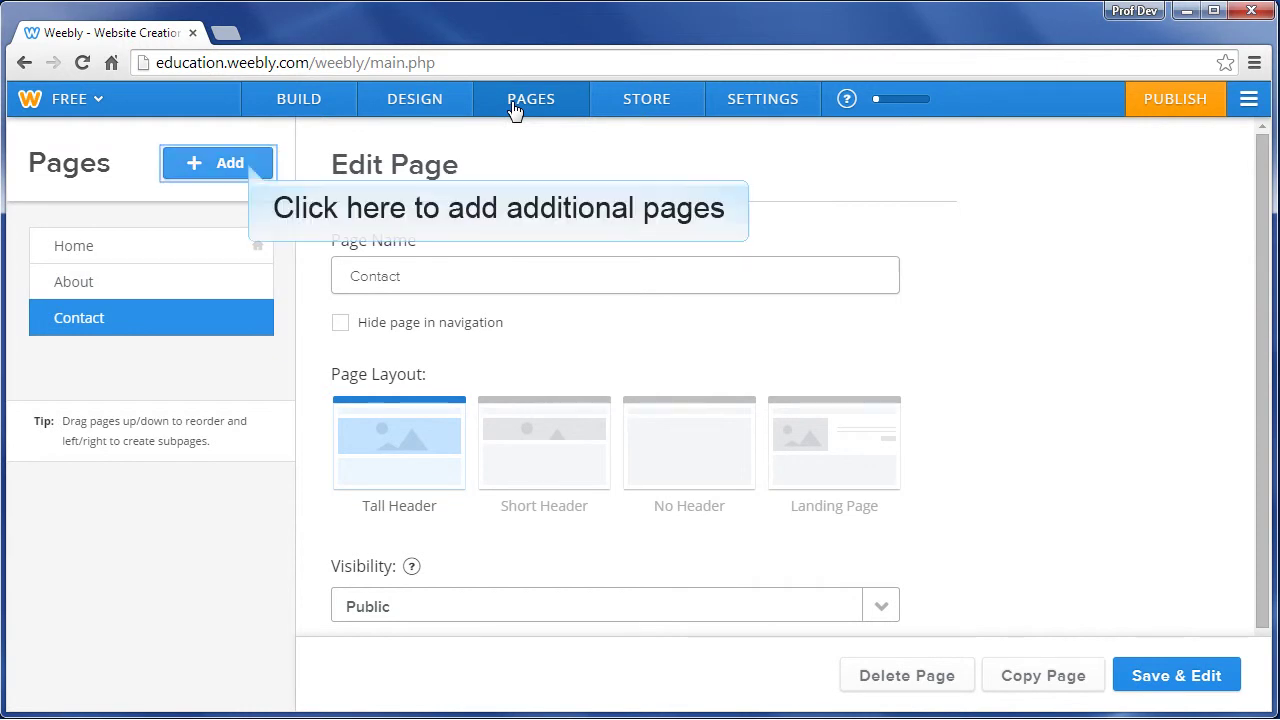
pyautogui.click(251, 166)
pyautogui.click(229, 216)
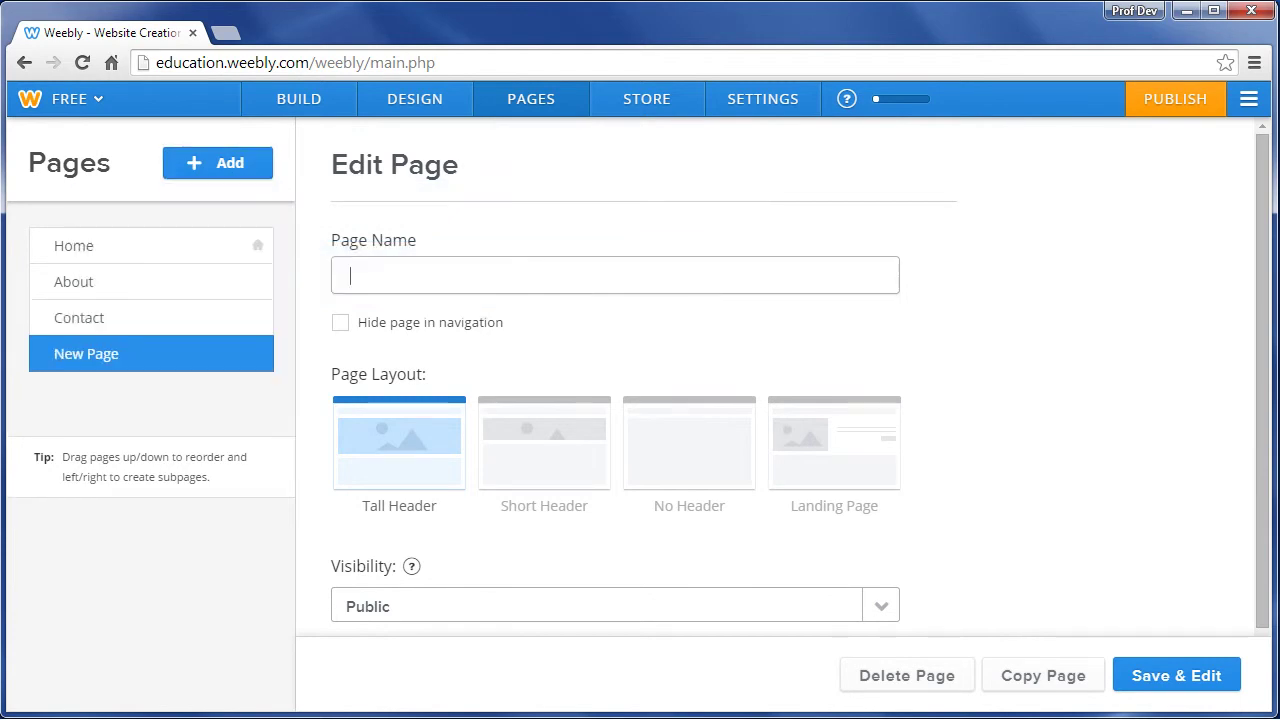
pyautogui.write('Homework')
pyautogui.click(689, 438)
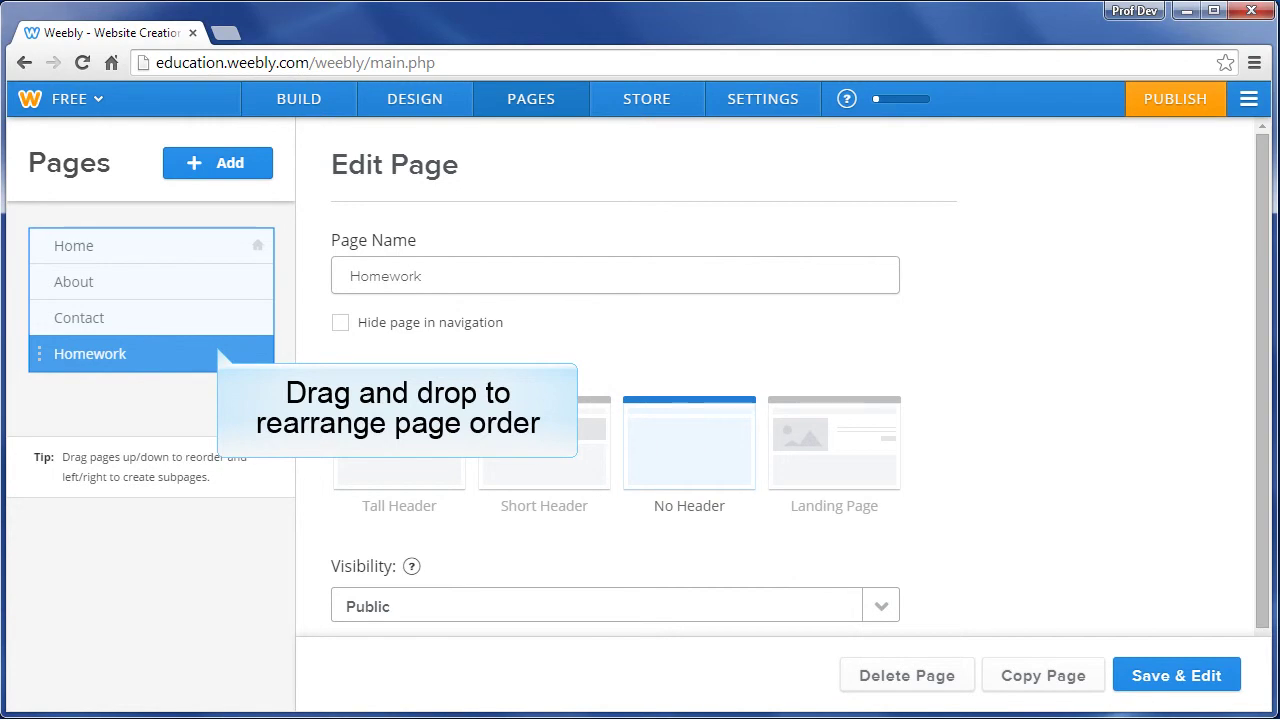
pyautogui.moveTo(122, 363); pyautogui.dragTo(120, 322)
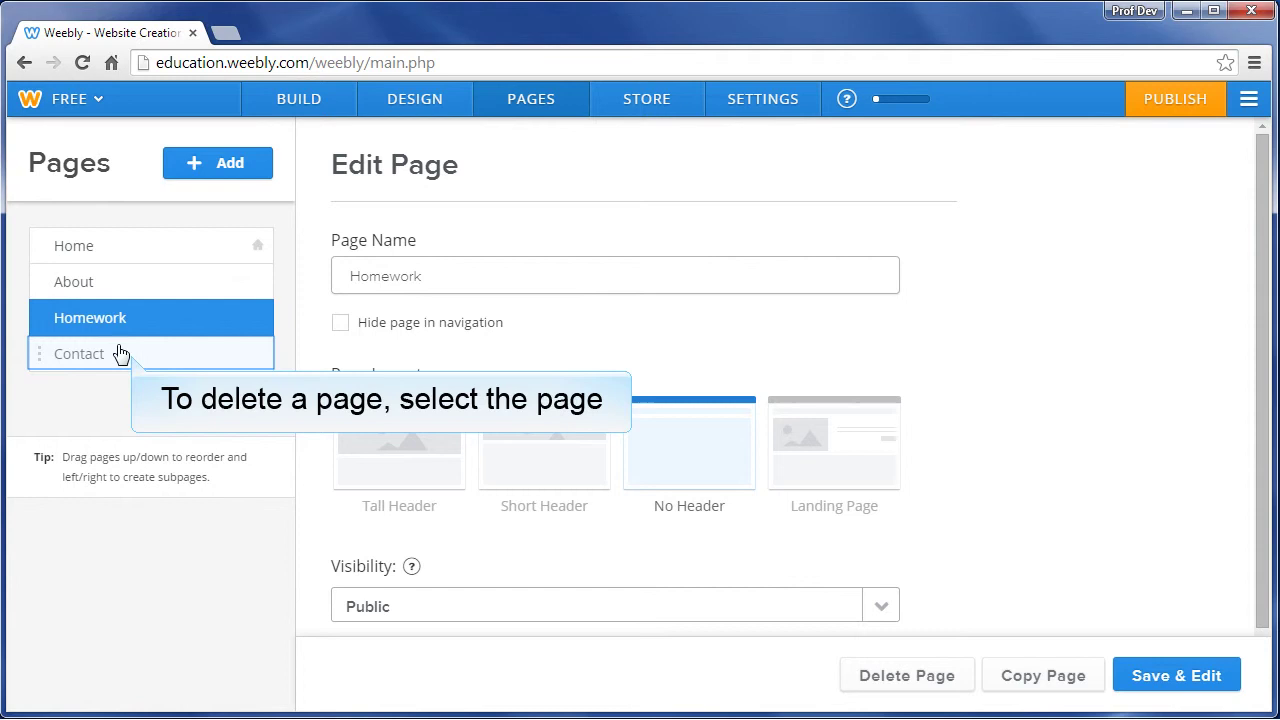
# Delete the Contact page, then save the page settings and open the Homework page for editing
pyautogui.click(120, 354)
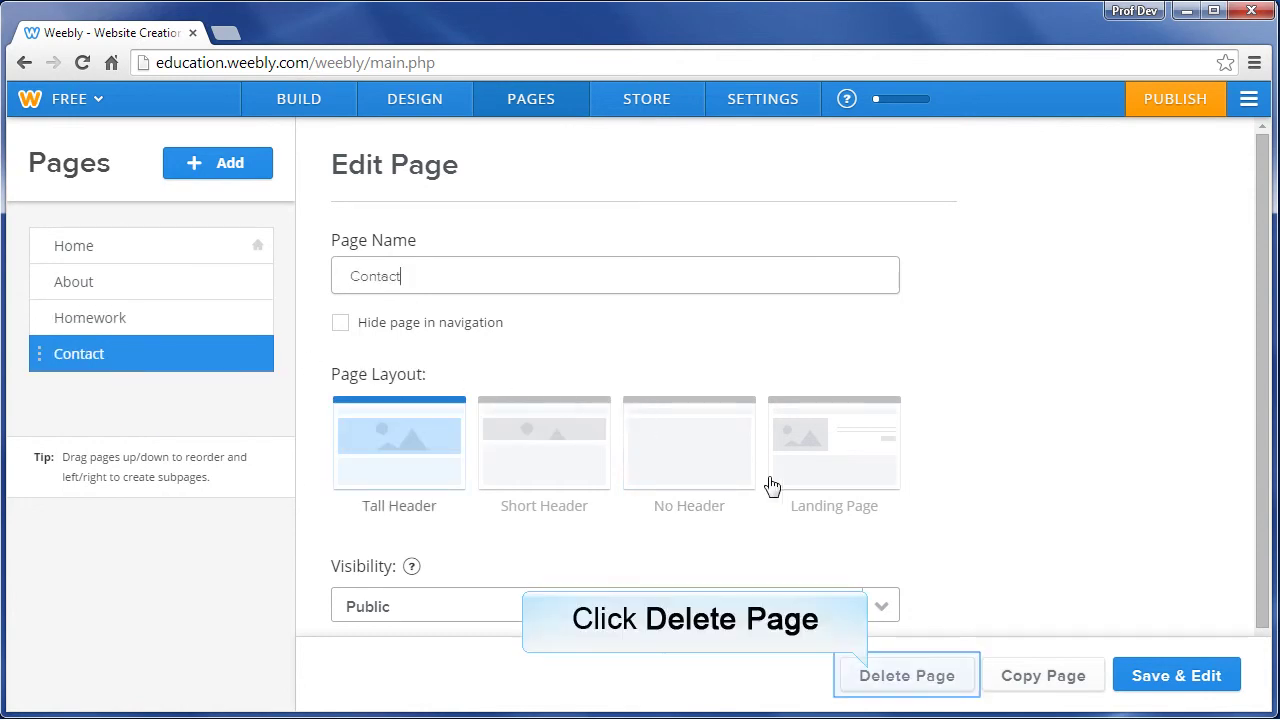
pyautogui.click(879, 682)
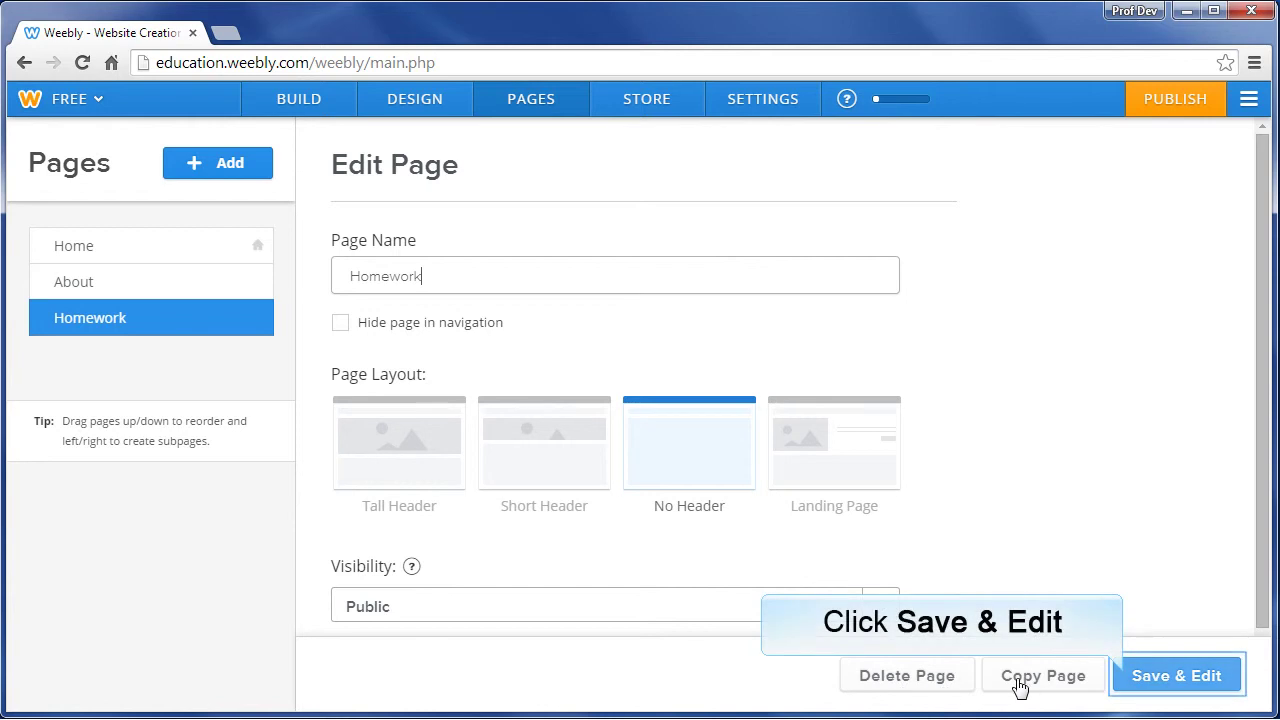
pyautogui.click(1137, 689)
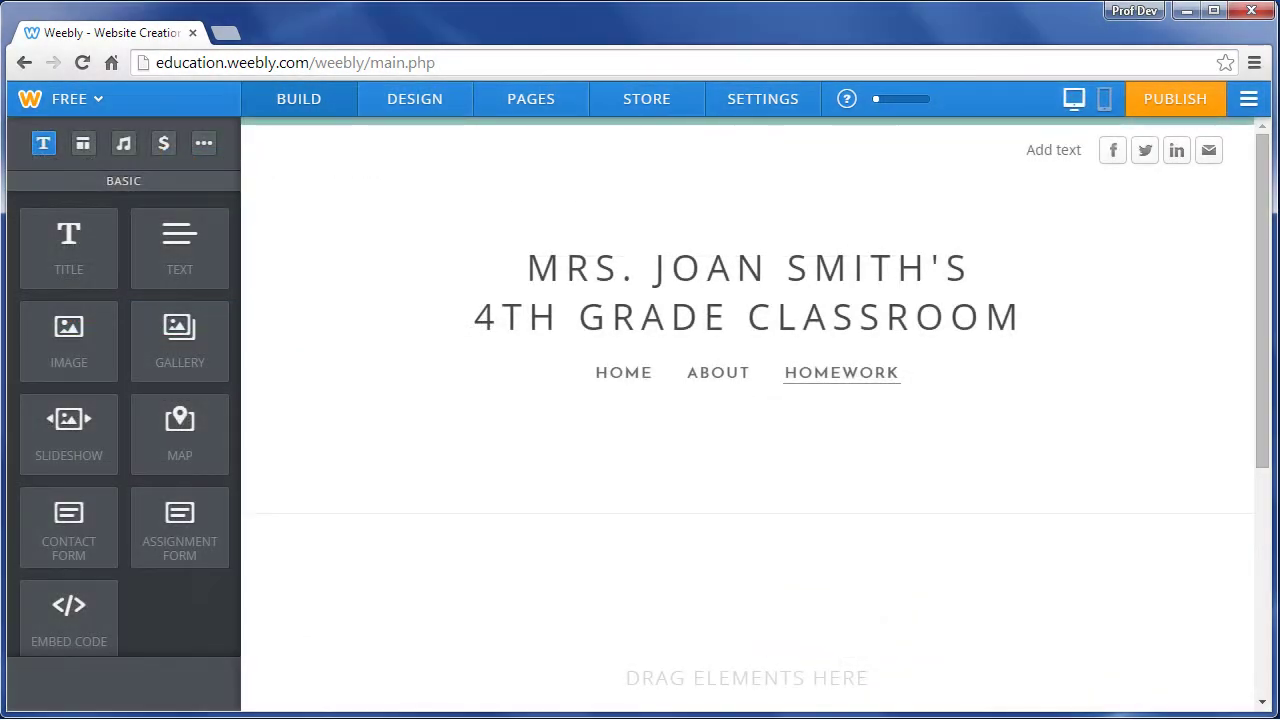
# Add a title element reading "UPCOMING DEADLINES" to the Homework page's content area
pyautogui.moveTo(77, 236); pyautogui.dragTo(588, 586)
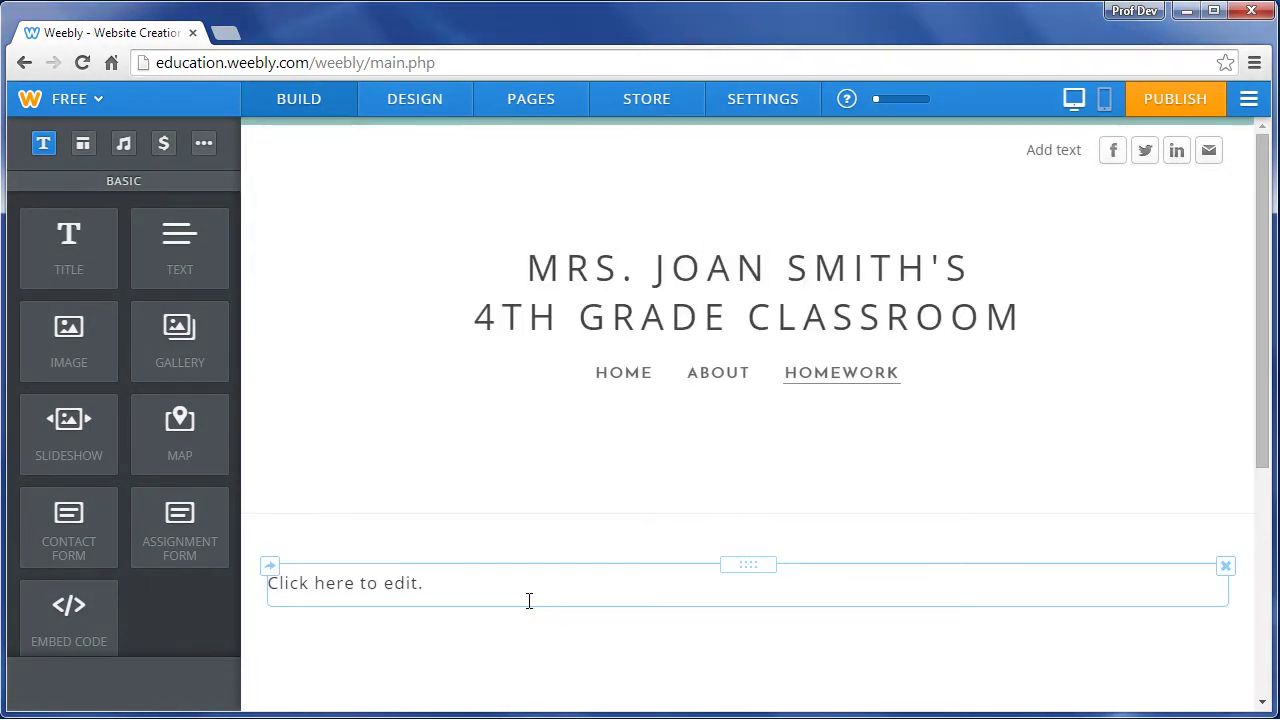
pyautogui.click(403, 584)
pyautogui.write('UPCOMING DEADLINES')
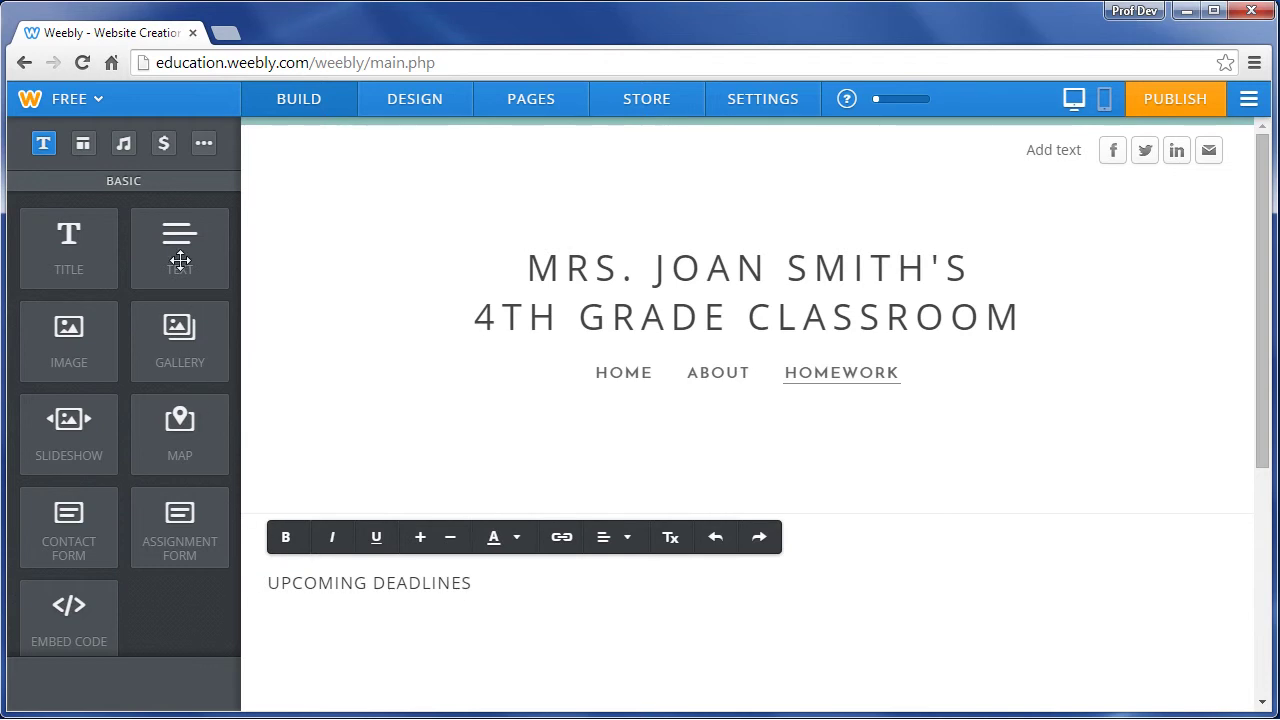
# Add a bulleted text block below the title listing "3/15/15 - science project due" and "3/22/15 - history essay (rough draft) due"
pyautogui.moveTo(180, 254); pyautogui.dragTo(439, 385)
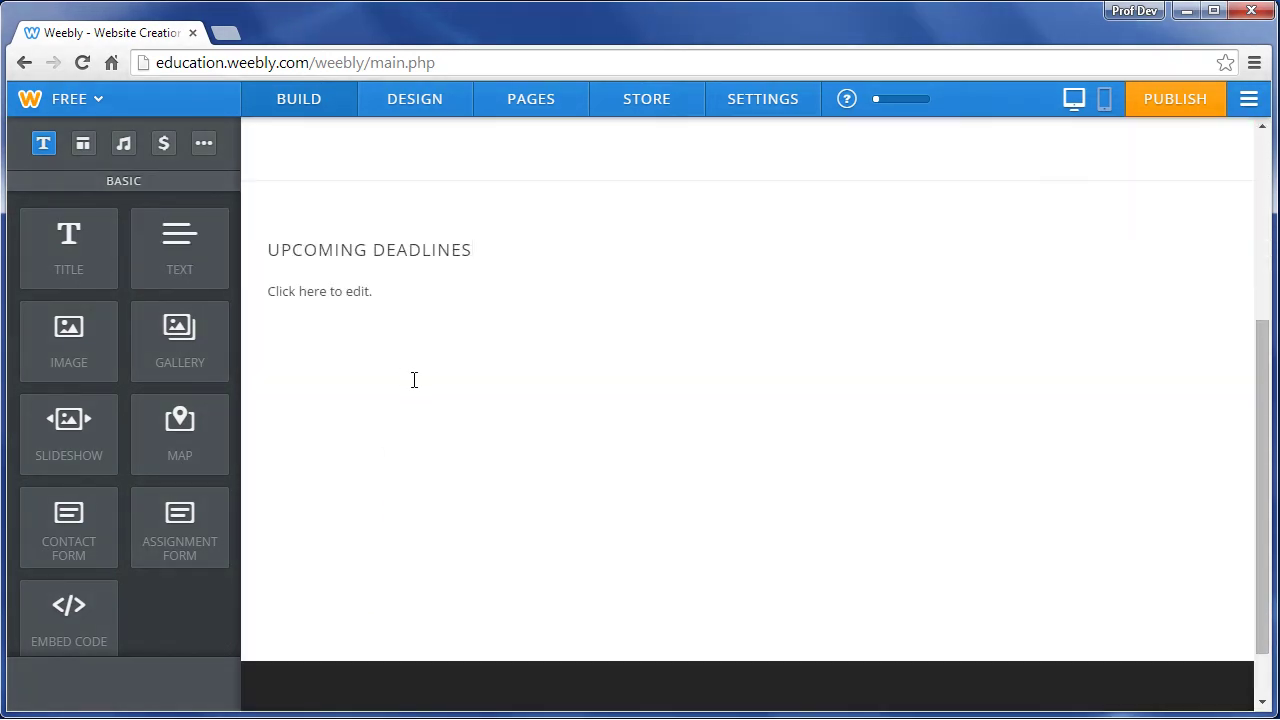
pyautogui.click(366, 292)
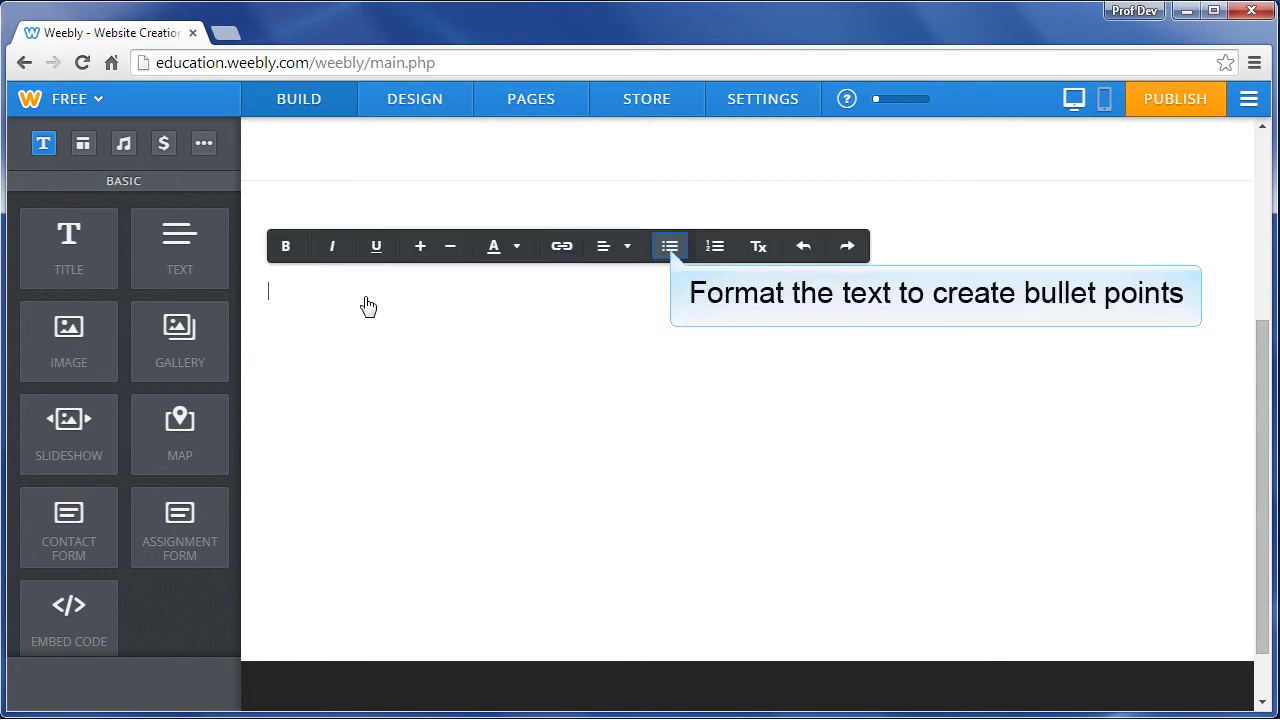
pyautogui.click(670, 247)
pyautogui.write('3/15/15 - science project due')
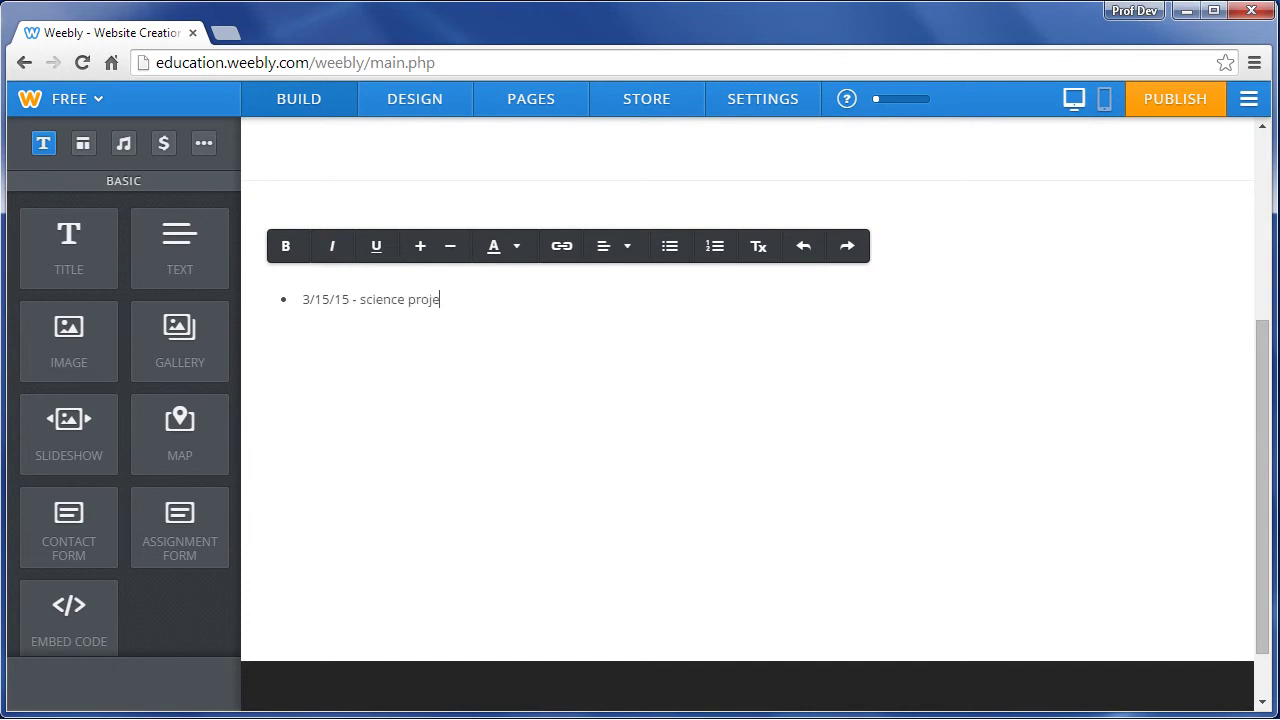
pyautogui.press('Return')
pyautogui.write('3/22/15 - history essay (rough draft) due')
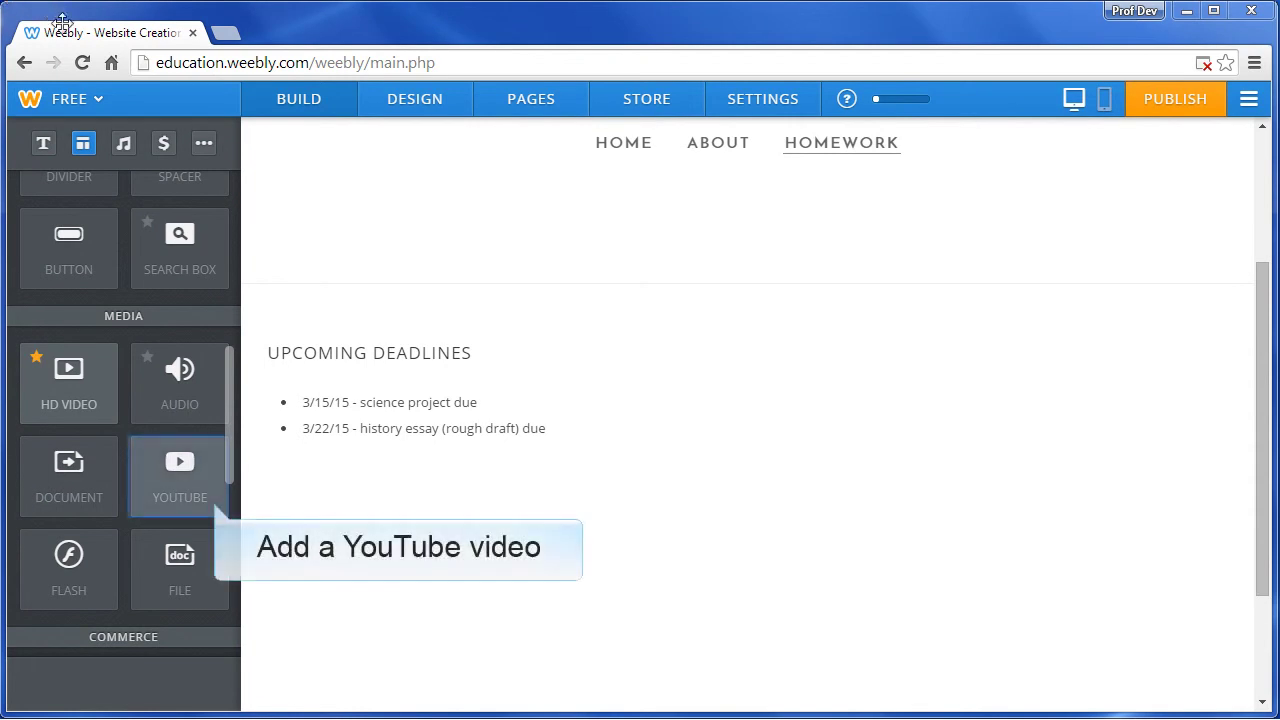
pyautogui.moveTo(155, 467); pyautogui.dragTo(371, 500)
pyautogui.moveTo(371, 500); pyautogui.dragTo(540, 560)
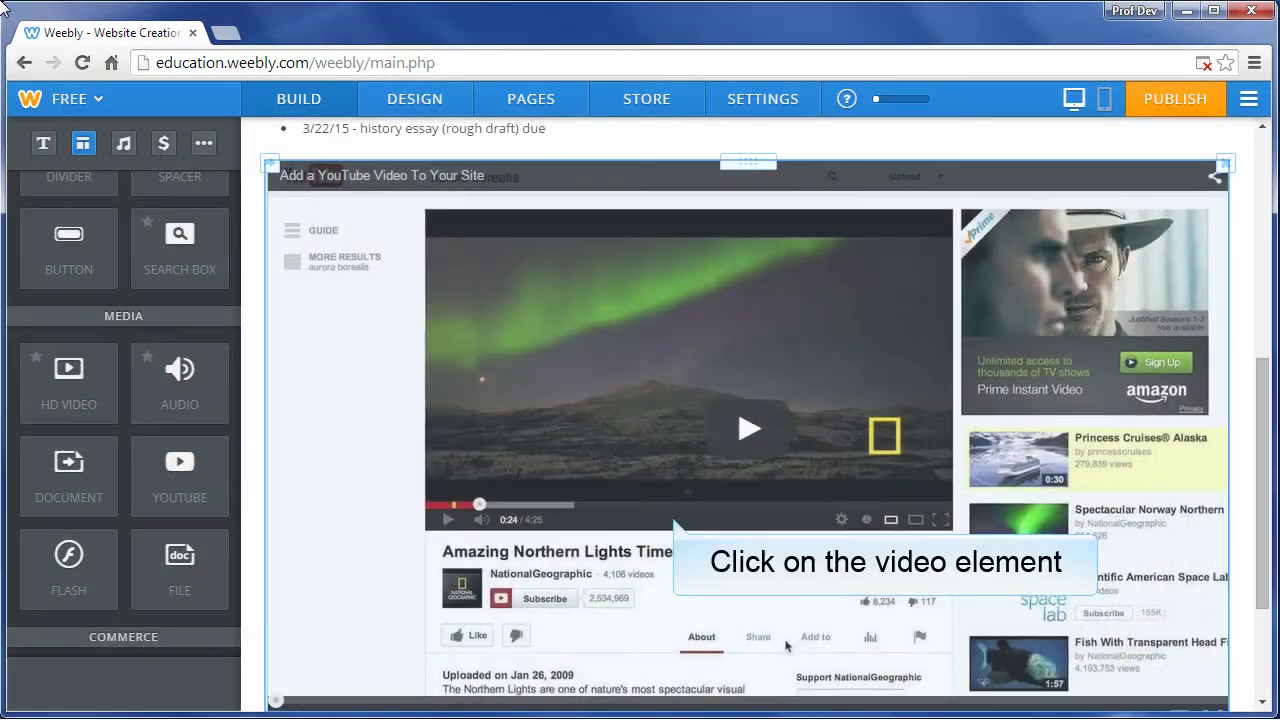
pyautogui.click(675, 523)
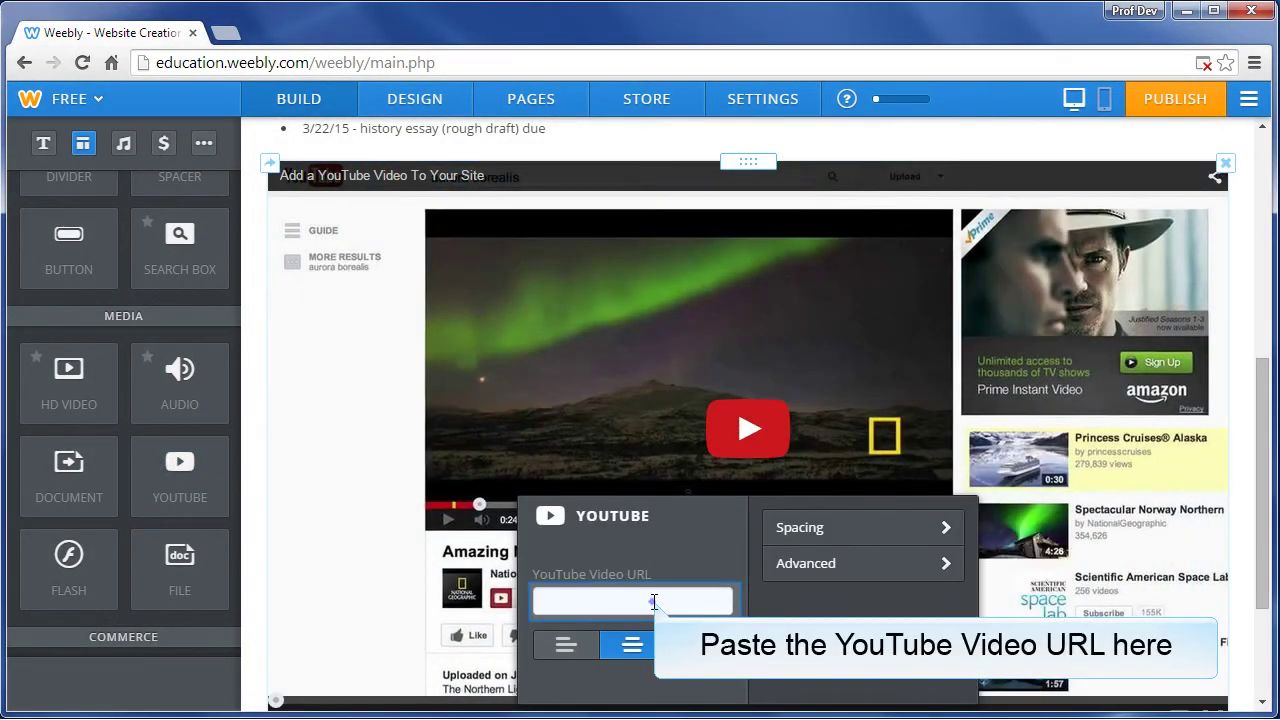
pyautogui.write('http://youtu.be/RLXQM5W8gh0')
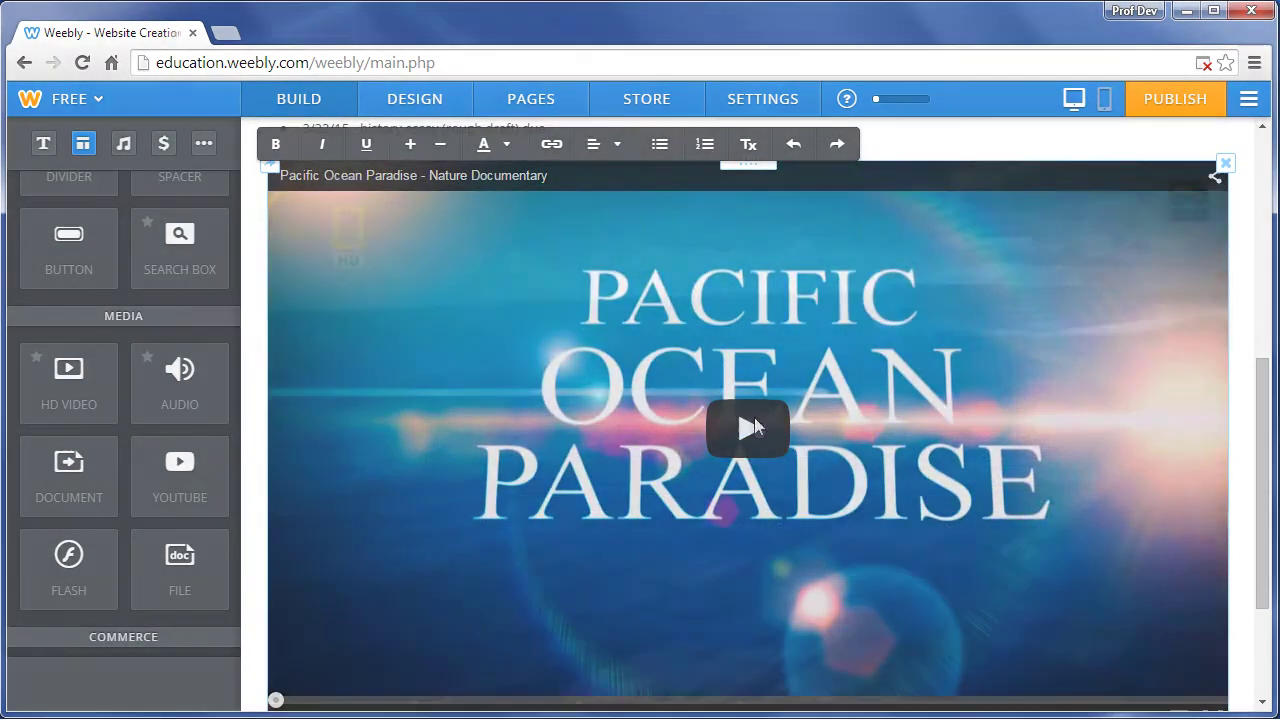
# Play the embedded YouTube video and delete its element from the Homework page
pyautogui.click(753, 427)
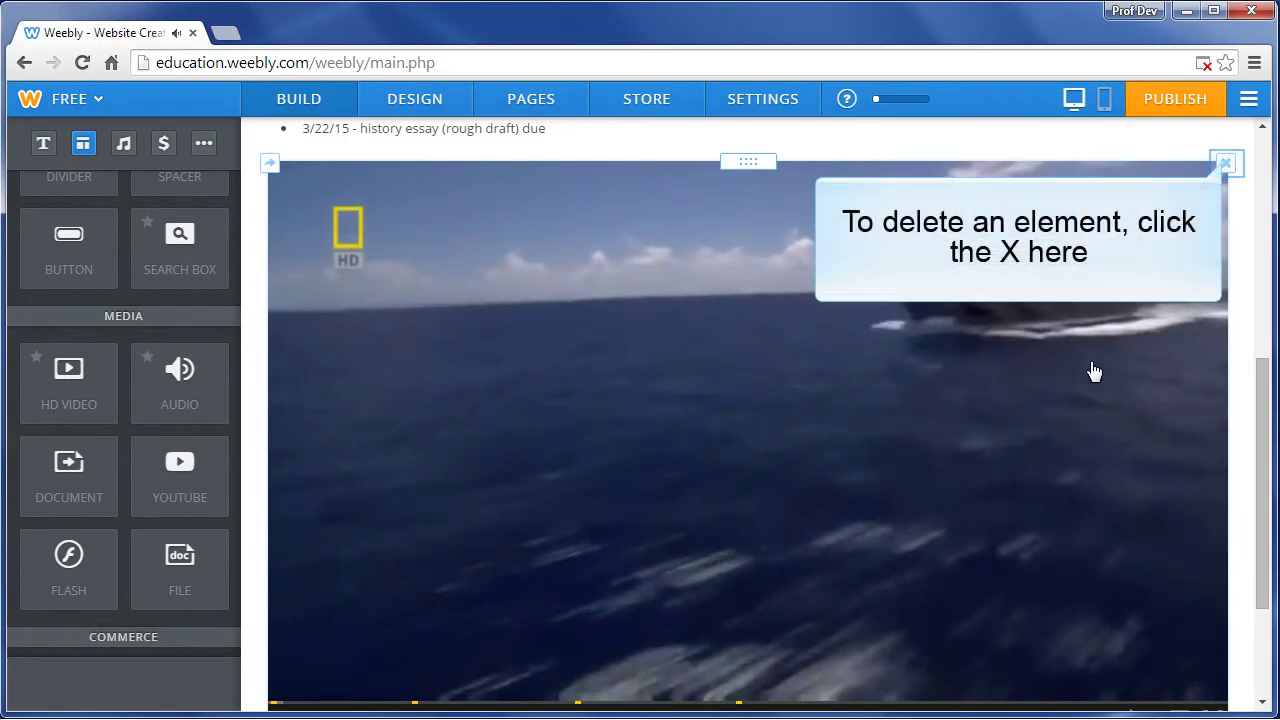
pyautogui.click(1226, 163)
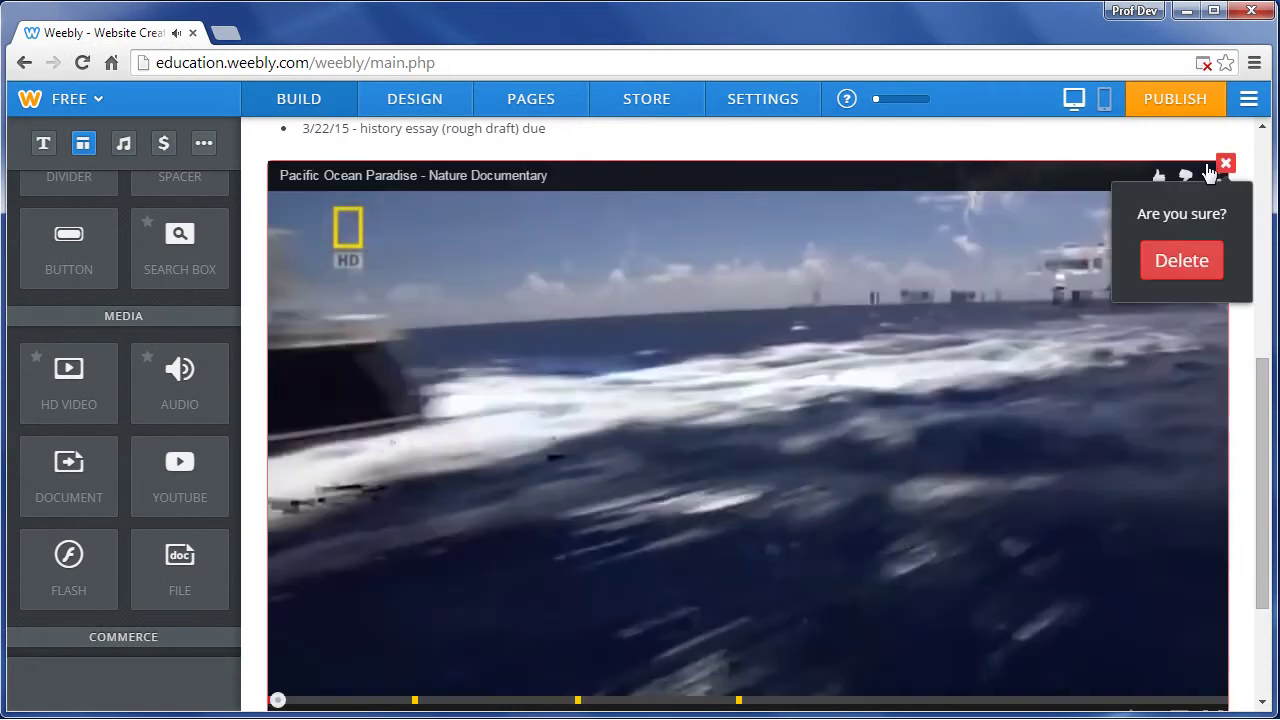
pyautogui.click(1168, 264)
# Add an assignment form below the deadlines list on the Homework page and publish the site
pyautogui.scroll(5, 137, 434)
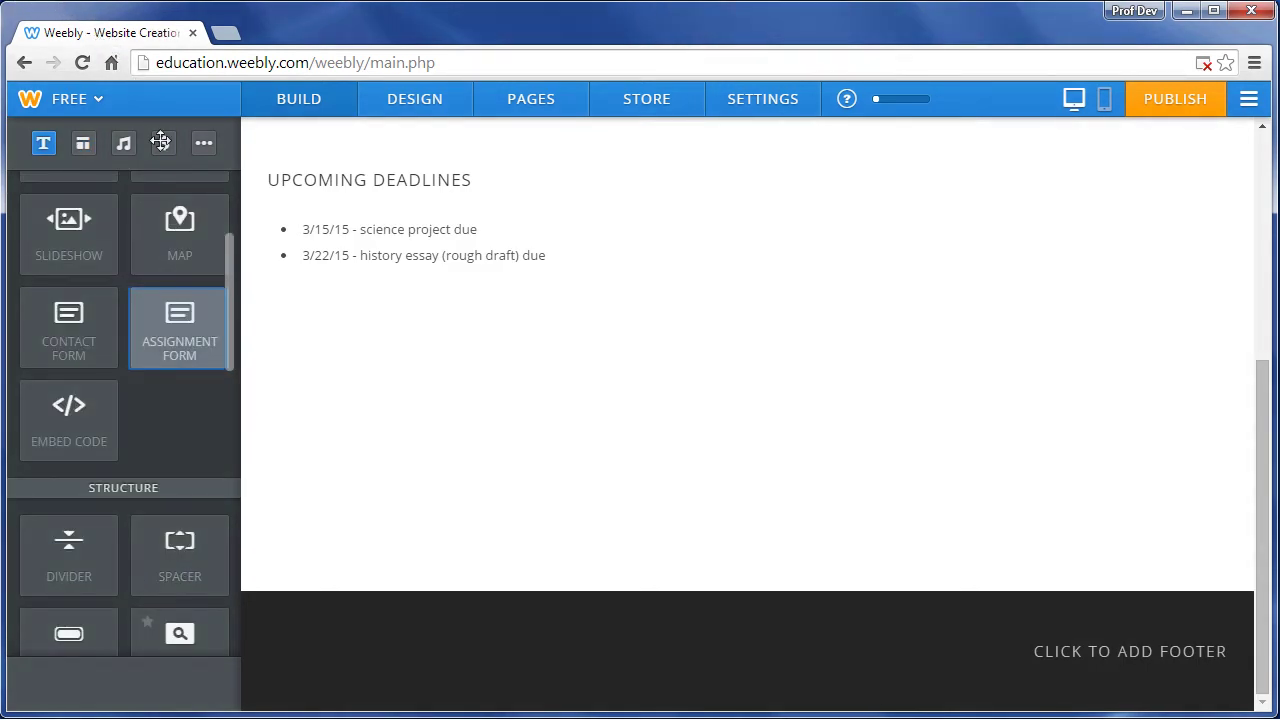
pyautogui.moveTo(180, 318); pyautogui.dragTo(469, 376)
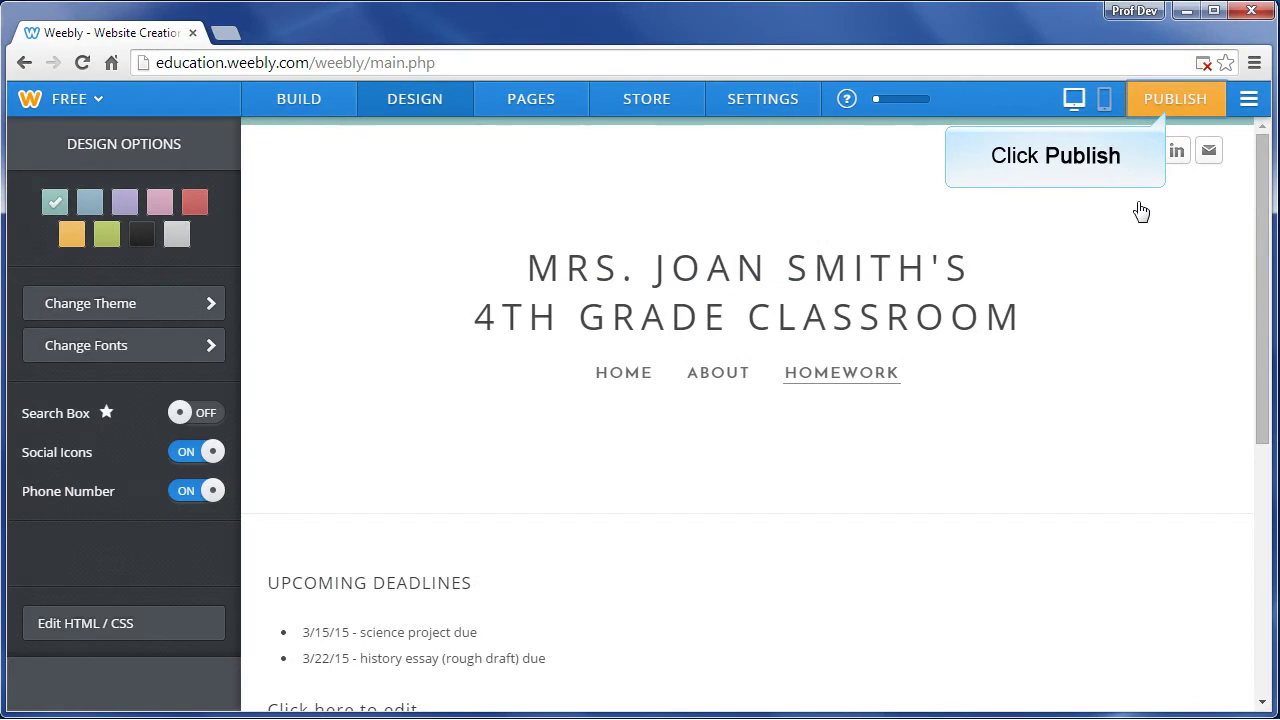
pyautogui.click(1170, 106)
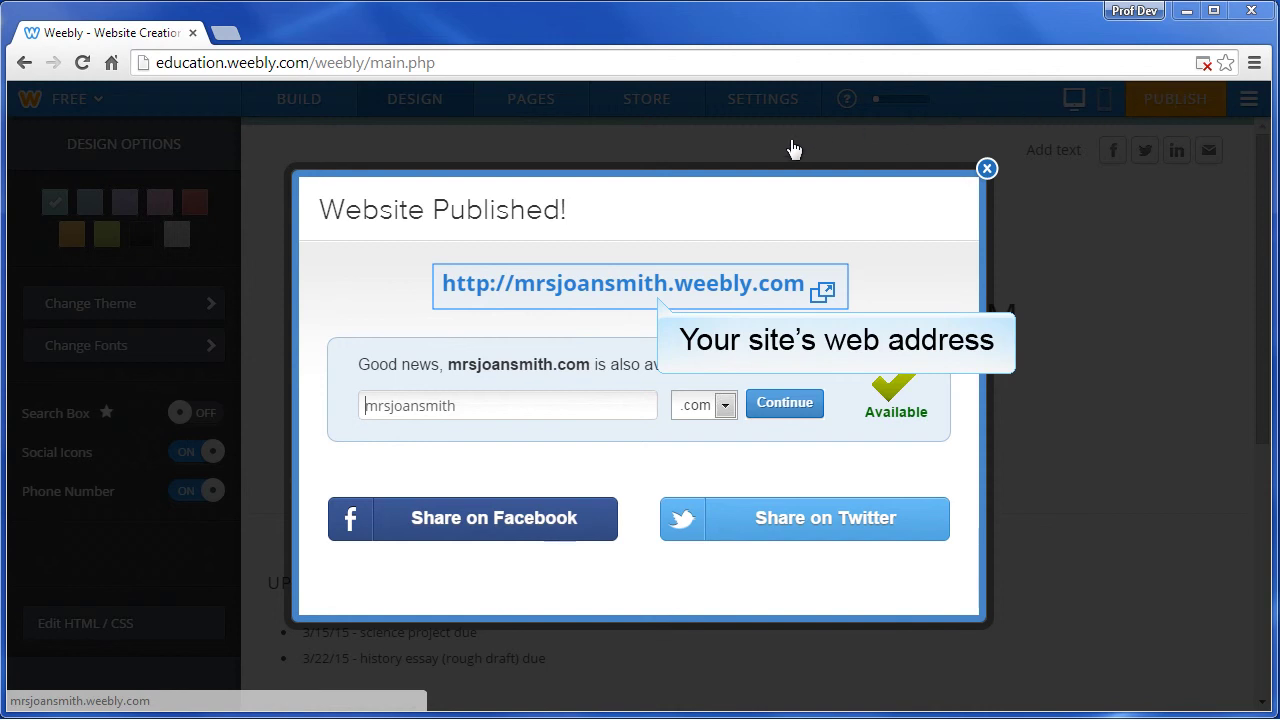
# Open the published site and review its Home, About and Homework pages
pyautogui.click(655, 285)
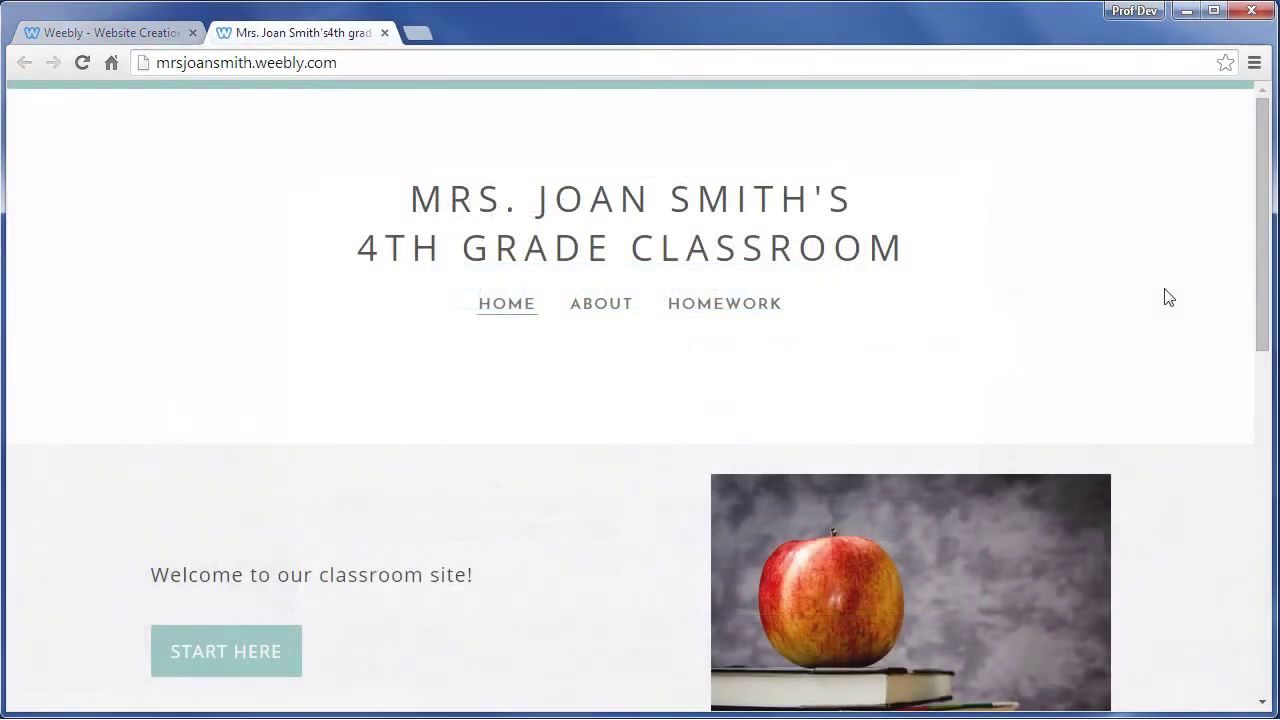
pyautogui.moveTo(1266, 300); pyautogui.dragTo(1266, 341)
pyautogui.click(602, 222)
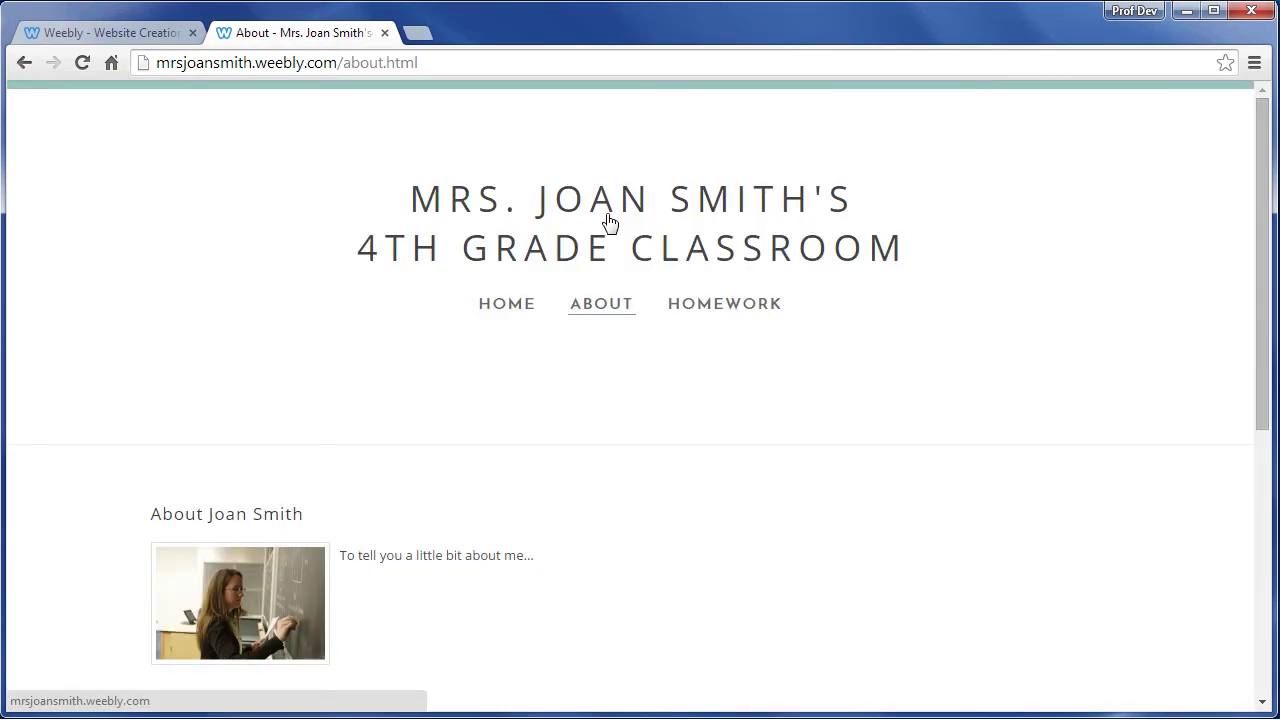
pyautogui.click(734, 303)
pyautogui.scroll(-3, 606, 432)
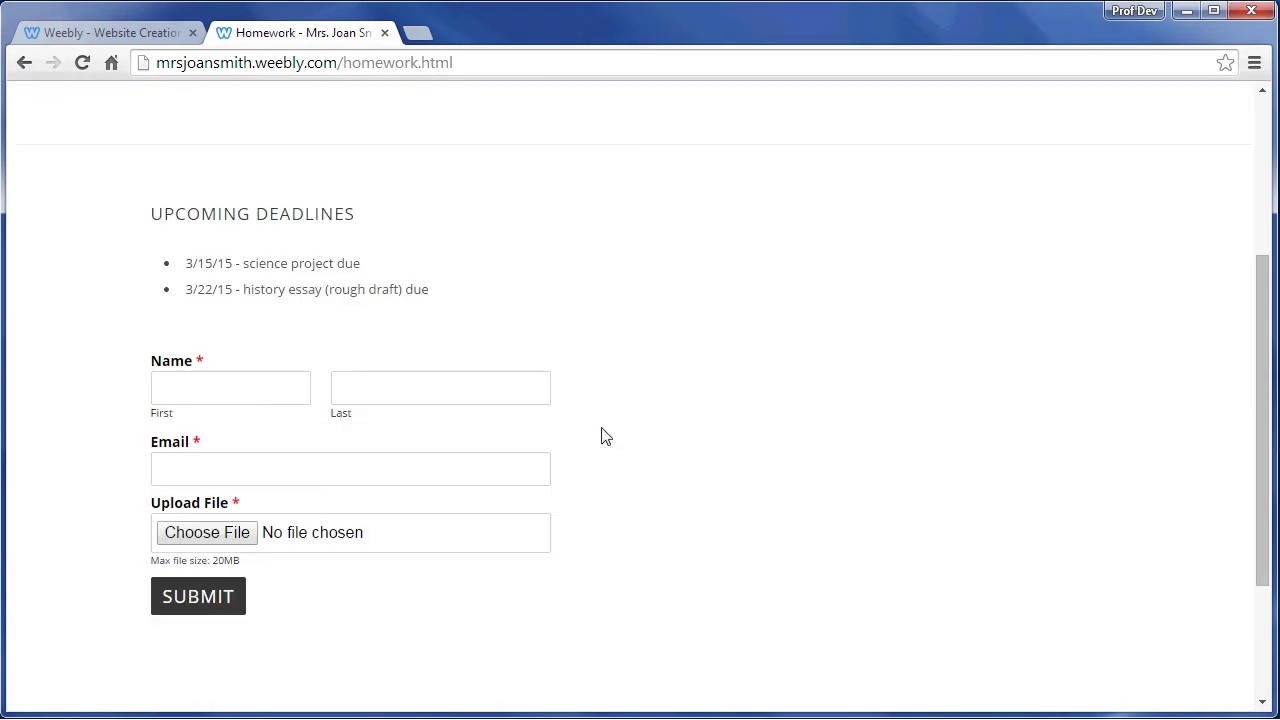